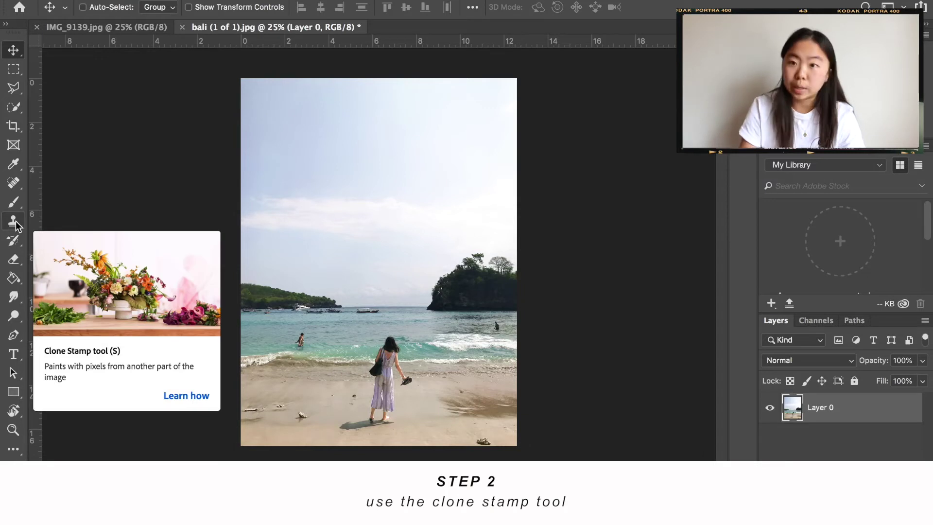
Choose the Clone Stamp tool and set its brush to 65% hardness and a size of 44 px
click(15, 222)
click(55, 222)
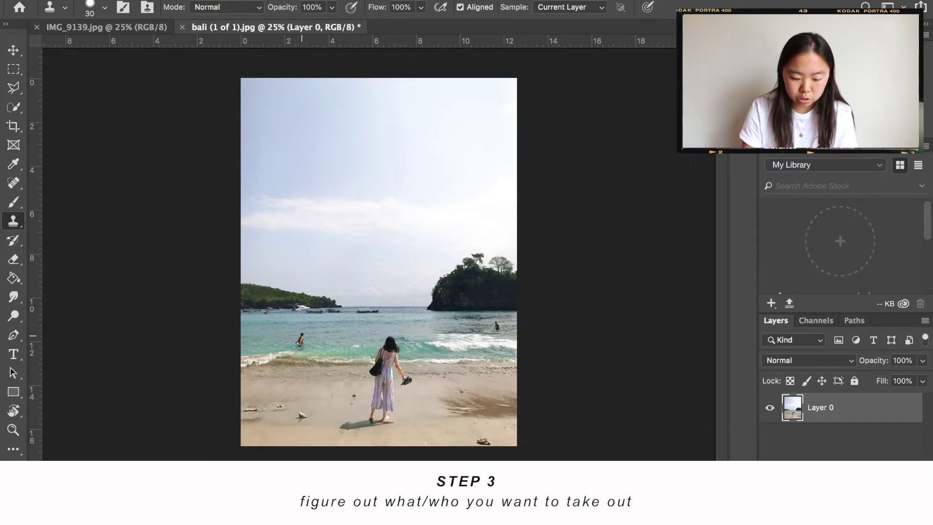
scroll(305, 352, up, 5)
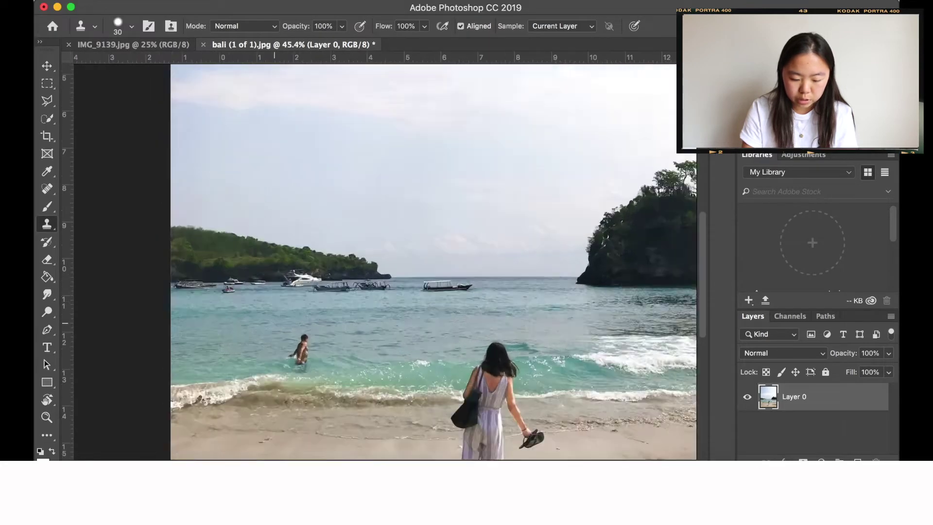
scroll(274, 323, up, 5)
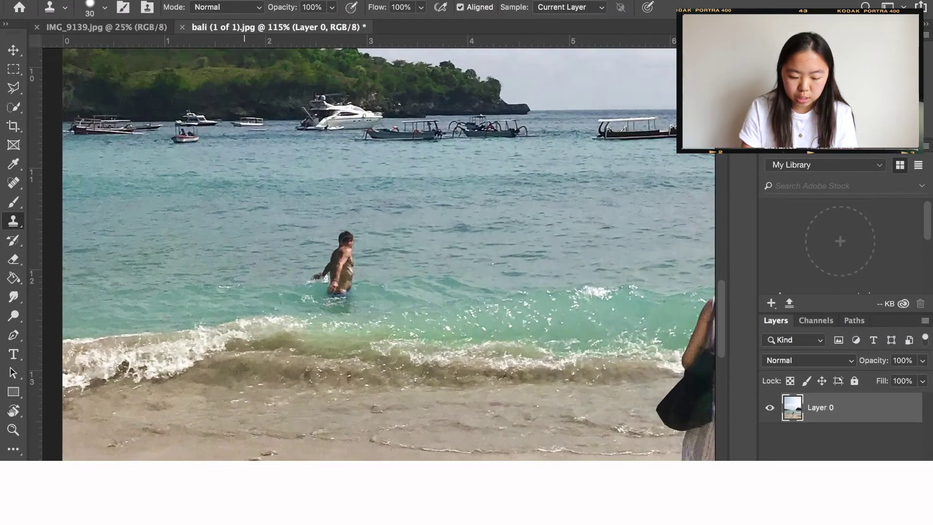
scroll(348, 242, up, 3)
click(105, 8)
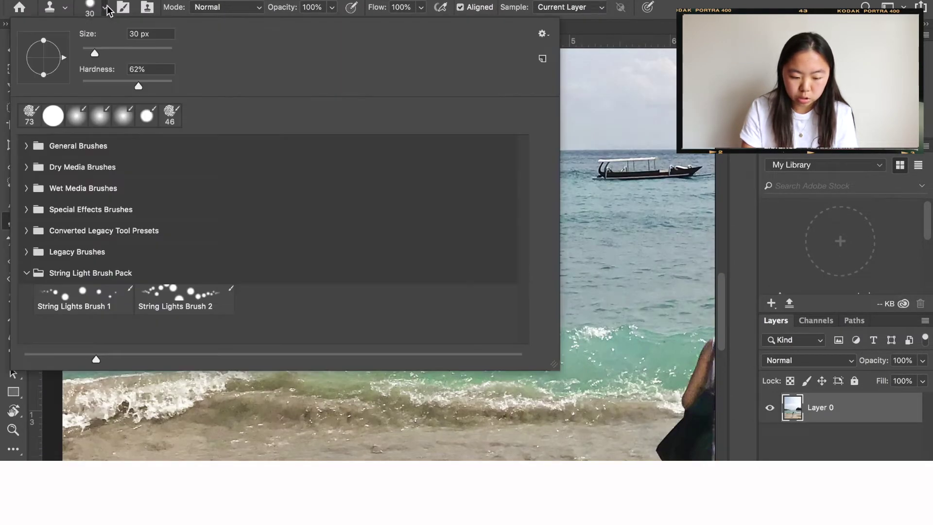
drag(146, 87, 181, 92)
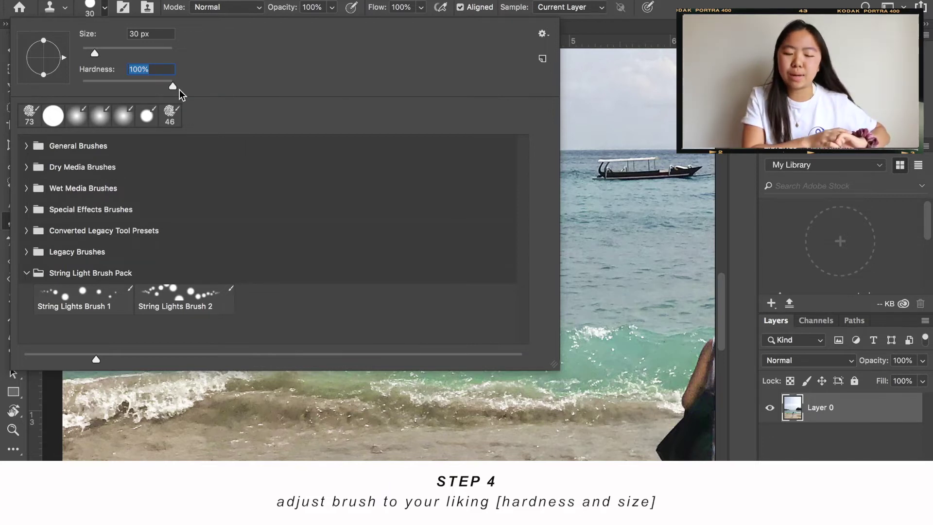
drag(173, 87, 147, 88)
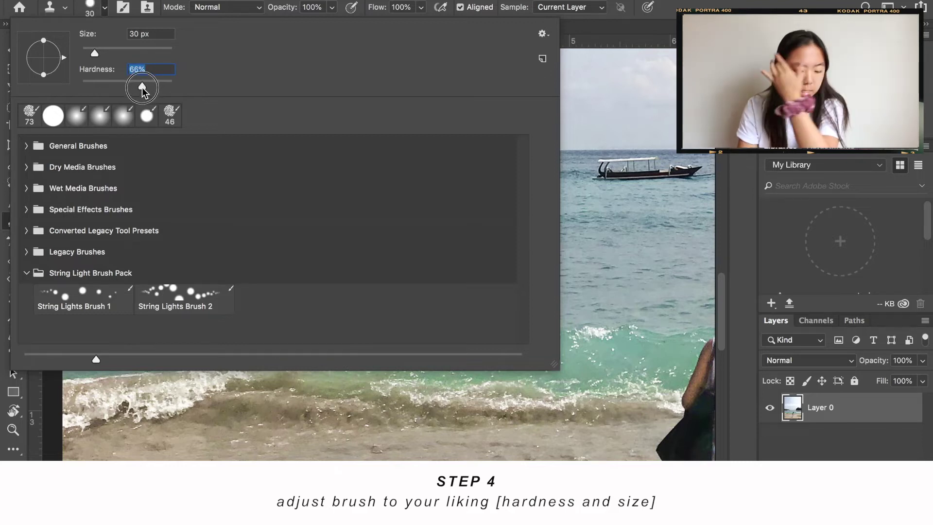
drag(92, 54, 101, 54)
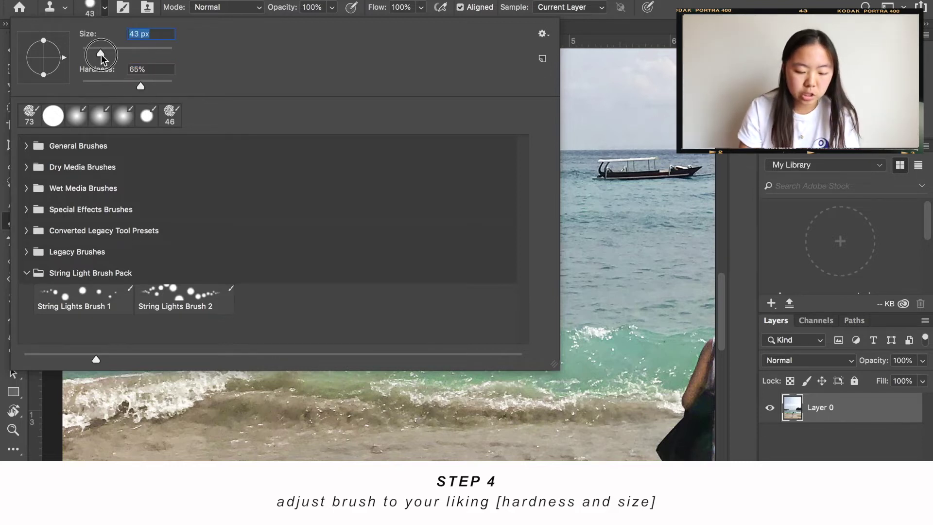
click(106, 8)
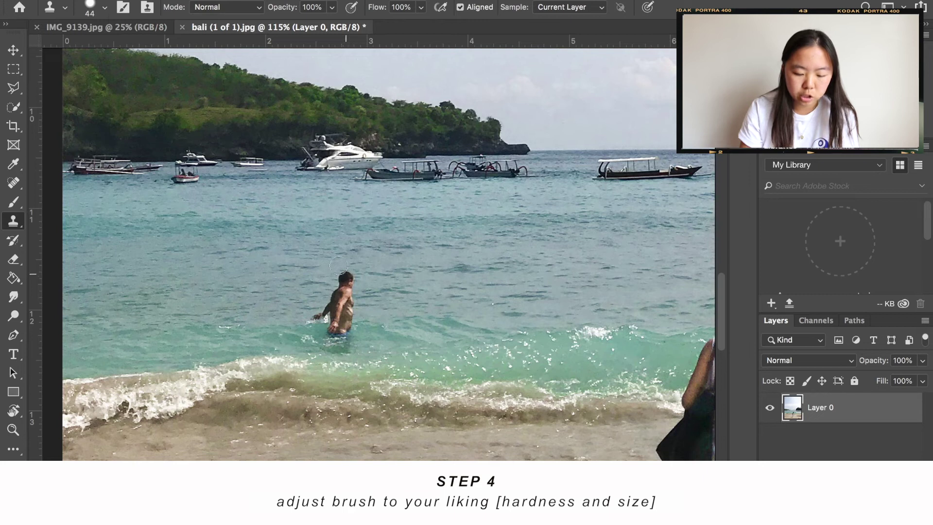
Increase the clone brush size to 54 px
click(105, 7)
drag(101, 53, 107, 52)
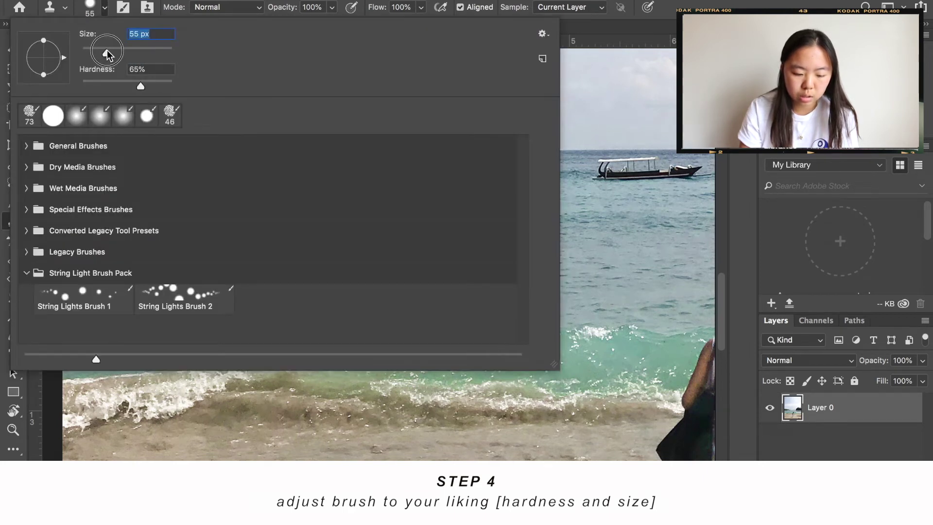
drag(107, 55, 105, 54)
click(105, 8)
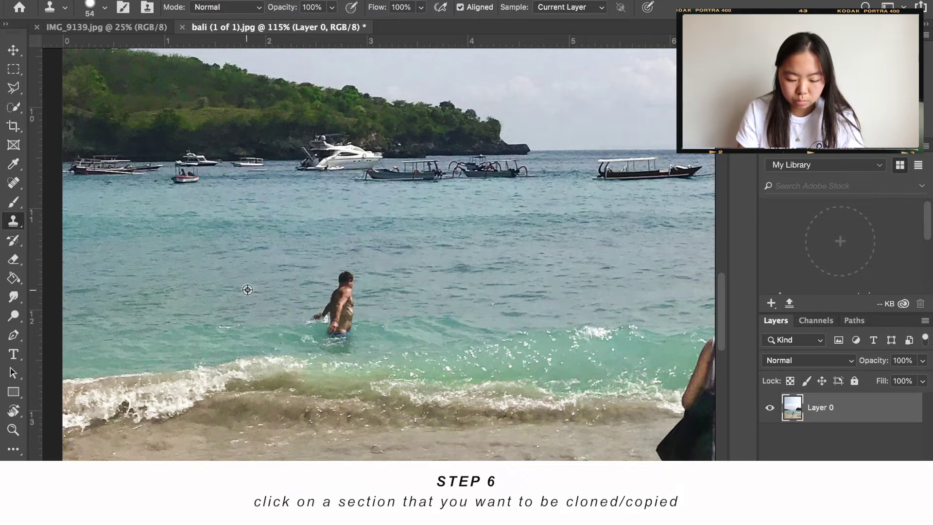
Sample the open water beside the swimmer left of the woman and clone it over his whole body
alt+click(248, 290)
mouse_move(343, 275)
mouse_down()
mouse_move(337, 300)
mouse_move(343, 292)
mouse_move(336, 298)
mouse_move(350, 301)
mouse_move(329, 308)
mouse_up()
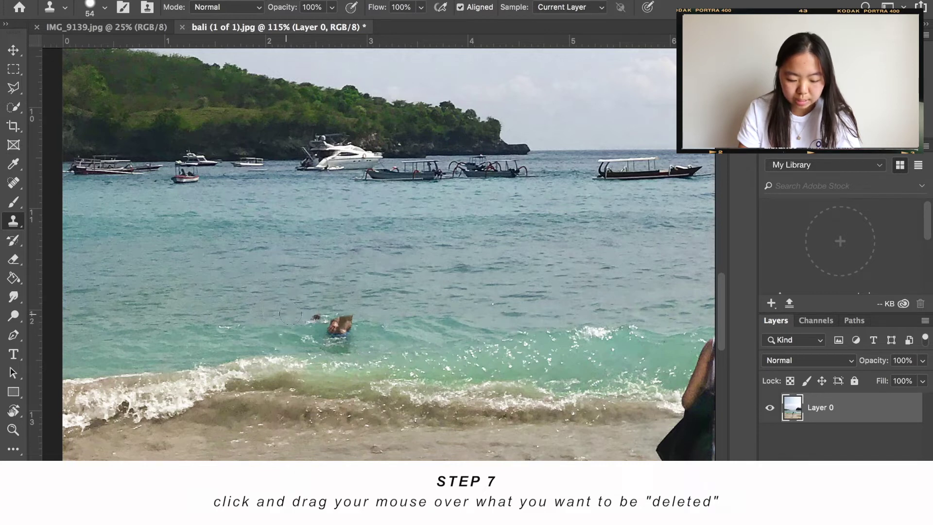
click(311, 318)
click(339, 329)
right_click(340, 331)
key(Escape)
scroll(350, 334, up, 3)
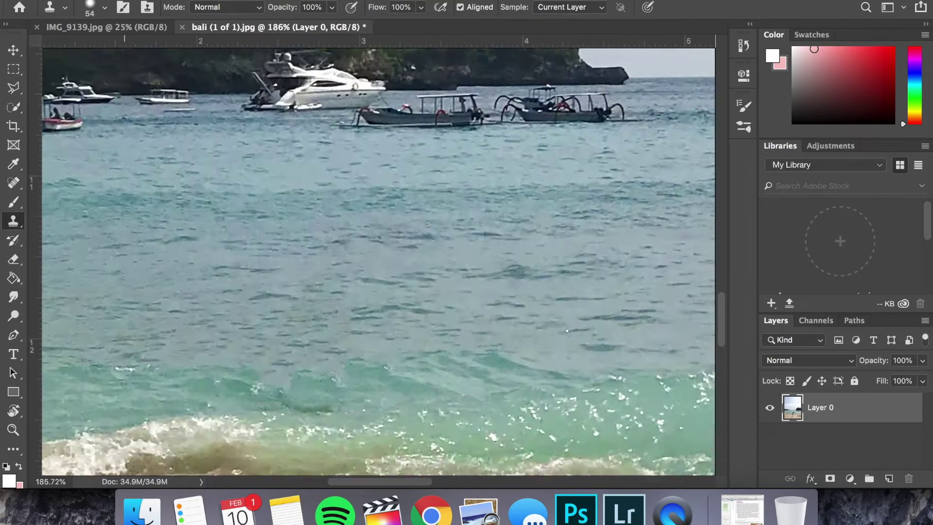
click(326, 351)
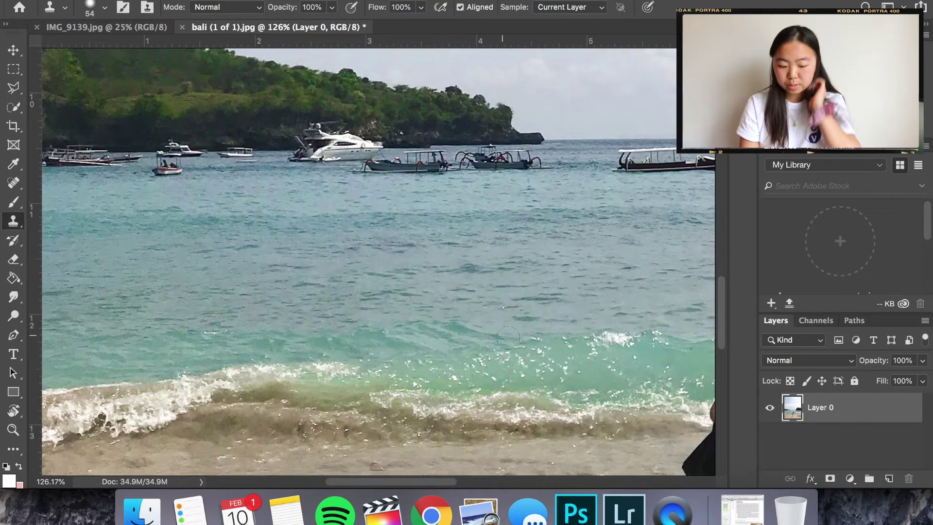
Clone the surrounding dark water over the swimmer below the cliff, undoing trial stamps before covering him completely
scroll(358, 266, down, 5)
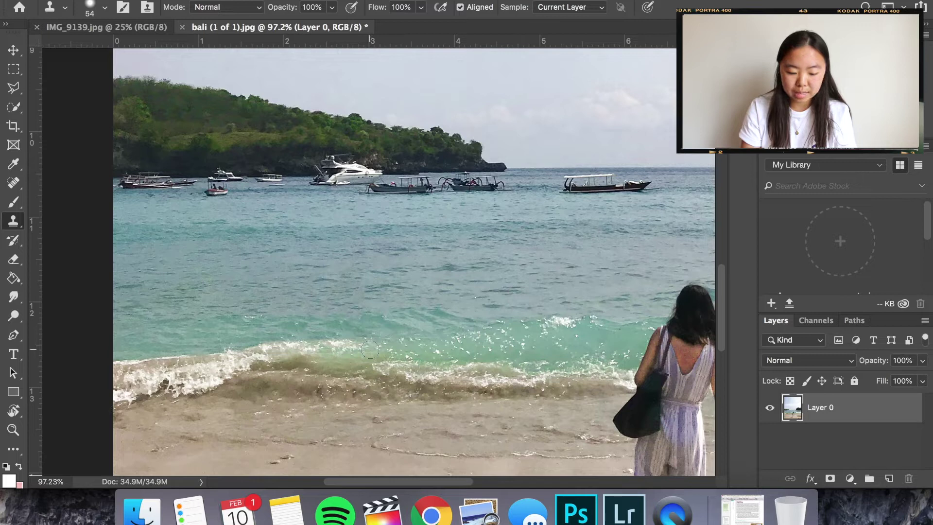
scroll(370, 349, right, 10)
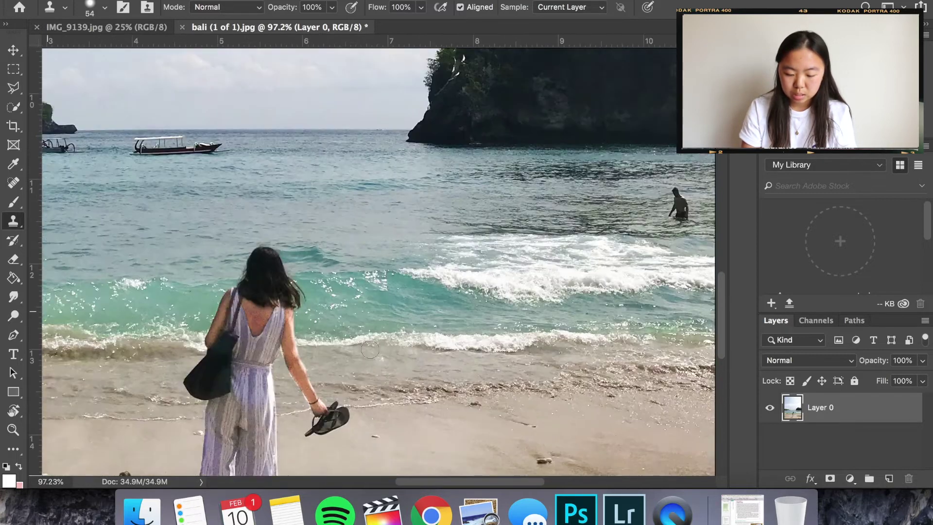
scroll(370, 349, right, 10)
scroll(412, 306, left, 10)
scroll(412, 306, up, 2)
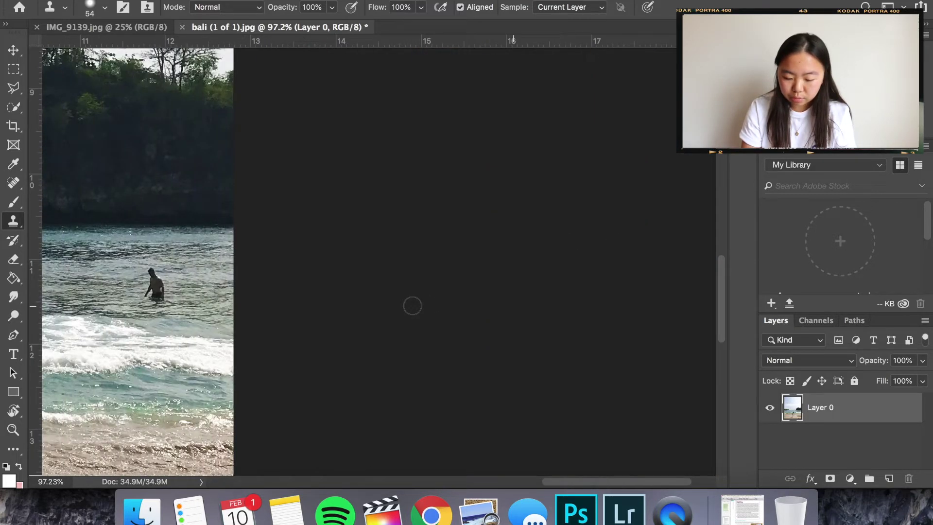
scroll(559, 269, up, 5)
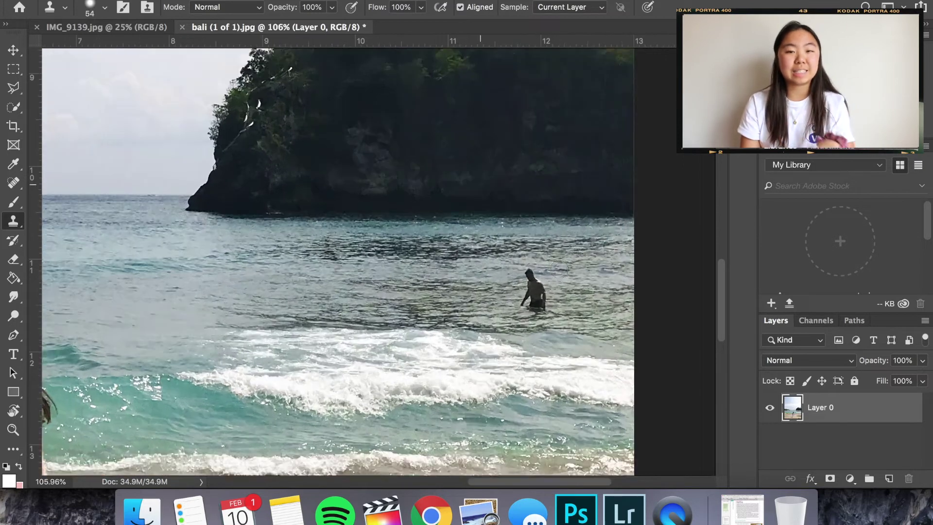
scroll(559, 269, down, 3)
click(478, 311)
scroll(474, 302, up, 4)
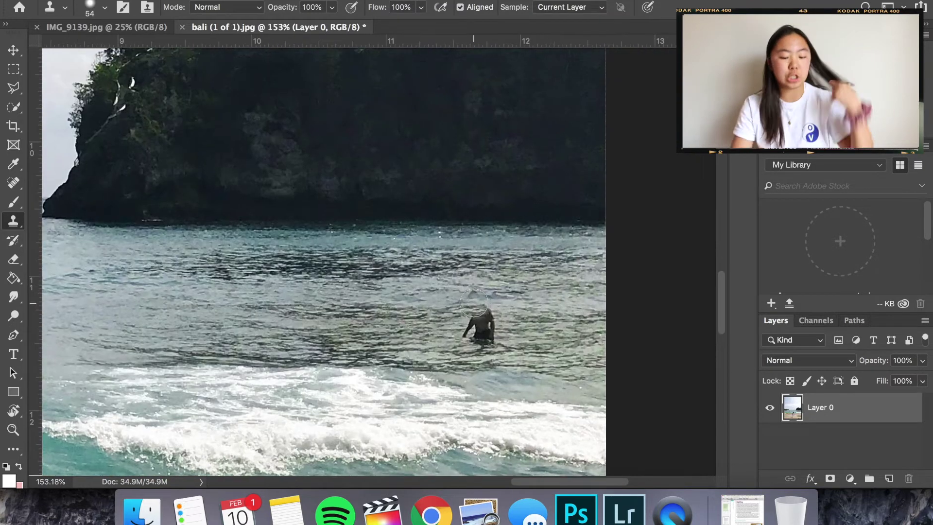
scroll(474, 302, up, 2)
key(super+z)
click(497, 305)
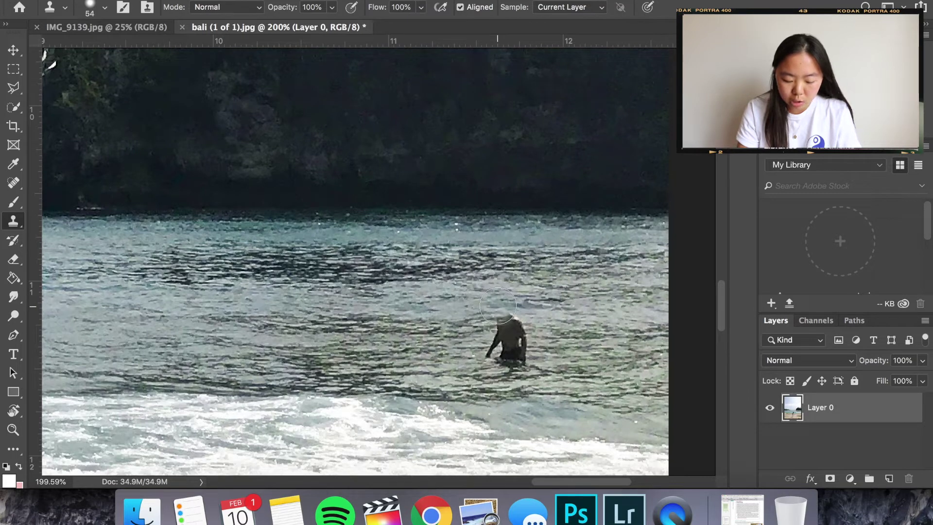
key(super+z)
key(super+shift+z)
key(super+z)
click(503, 314)
mouse_move(504, 316)
mouse_down()
mouse_move(501, 306)
mouse_move(496, 327)
mouse_move(533, 365)
mouse_up()
Clone plain sand over the small stone on the beach between the woman and the dark wet patch
scroll(598, 325, down, 5)
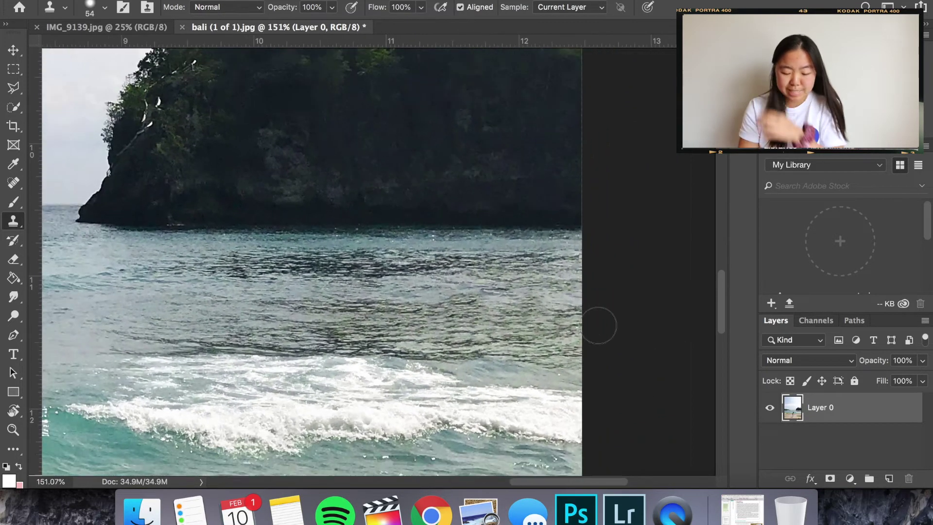
scroll(529, 312, left, 5)
scroll(529, 312, down, 2)
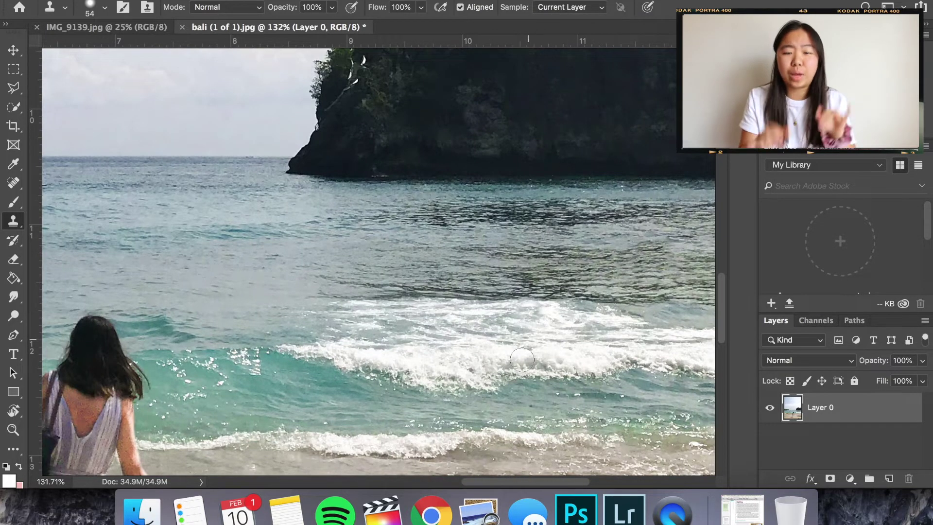
scroll(511, 384, down, 1)
scroll(510, 384, down, 10)
scroll(510, 384, left, 3)
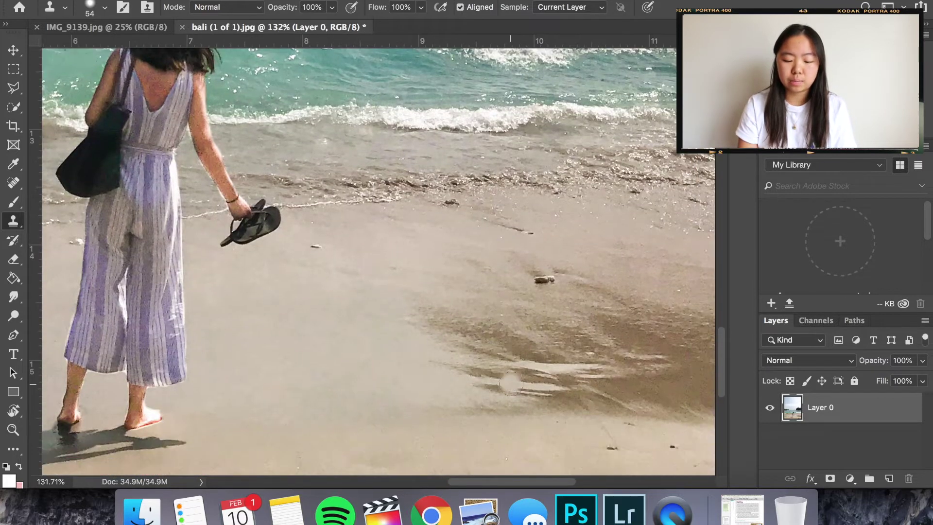
click(543, 281)
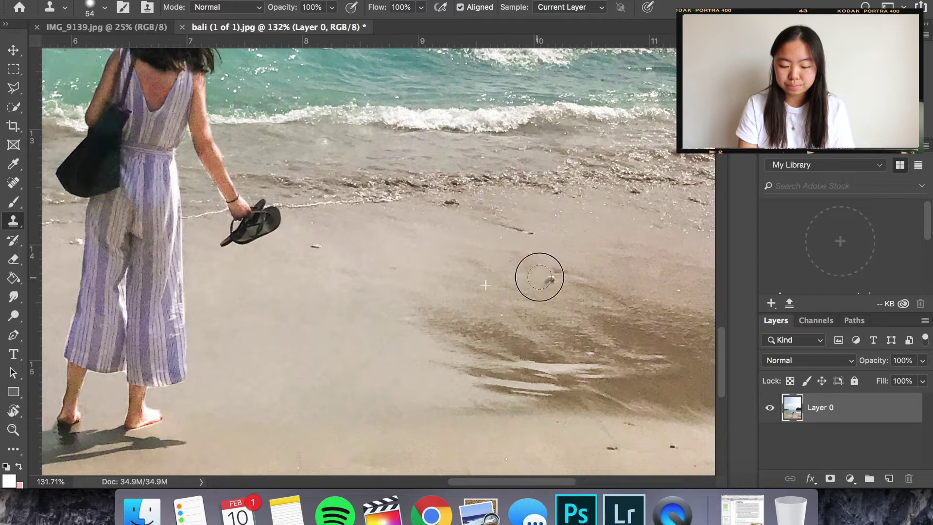
click(547, 277)
Undo the misplaced stamp beside the large white rock left of the woman, resample clean sand and clone it over the rock
scroll(562, 368, left, 15)
scroll(562, 368, down, 2)
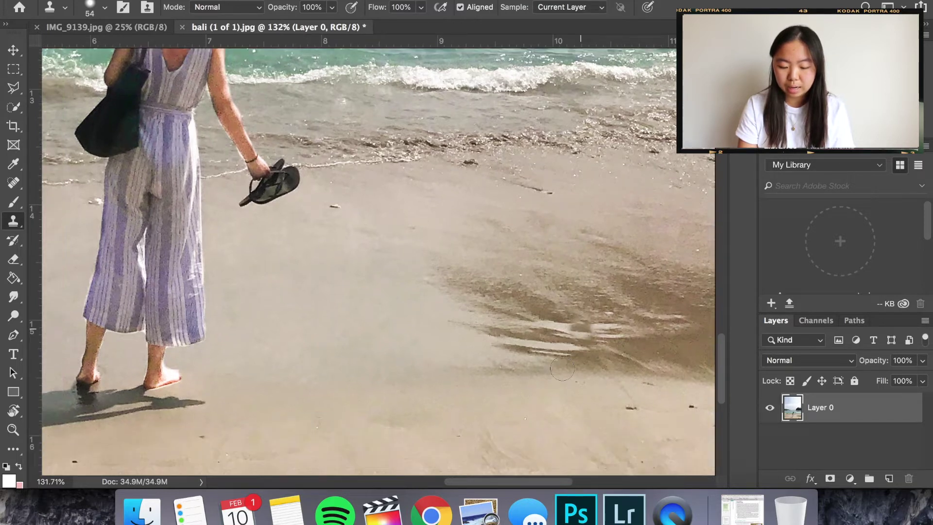
scroll(562, 369, left, 4)
scroll(562, 368, down, 1)
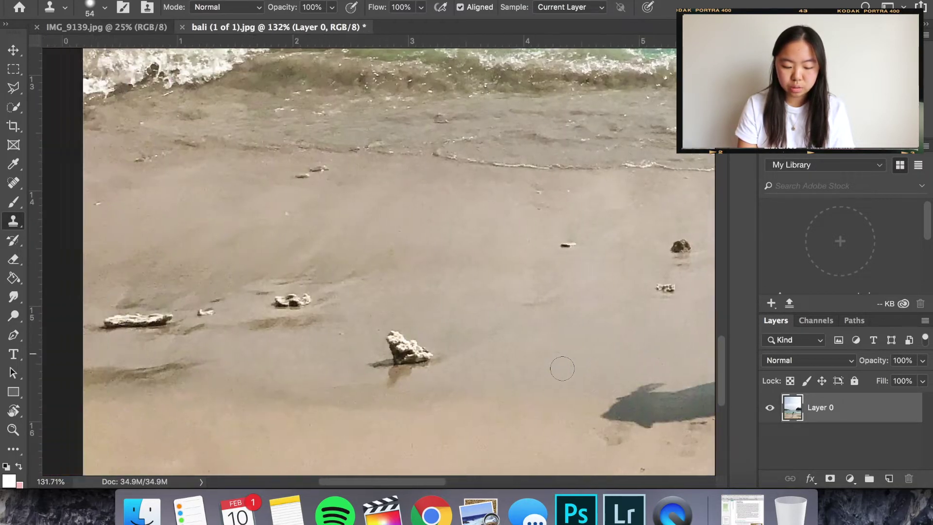
drag(436, 343, 438, 343)
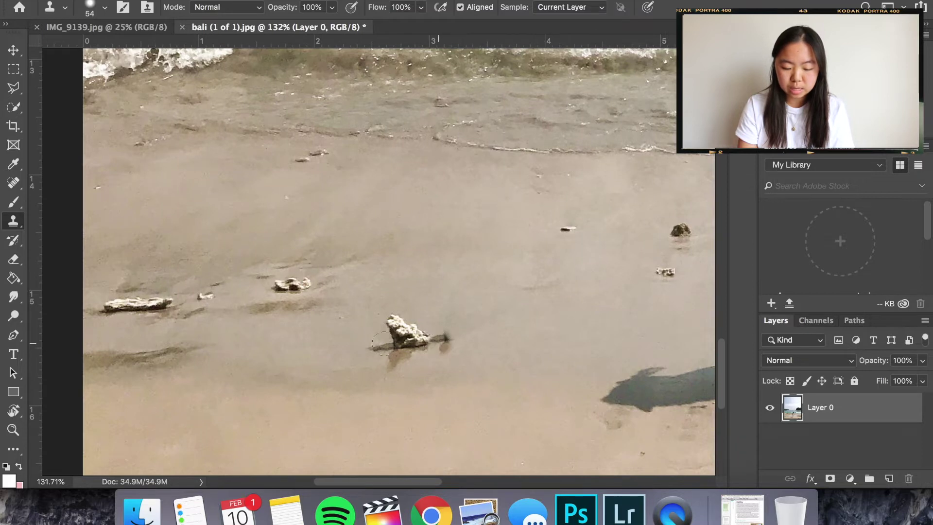
key(ctrl+z)
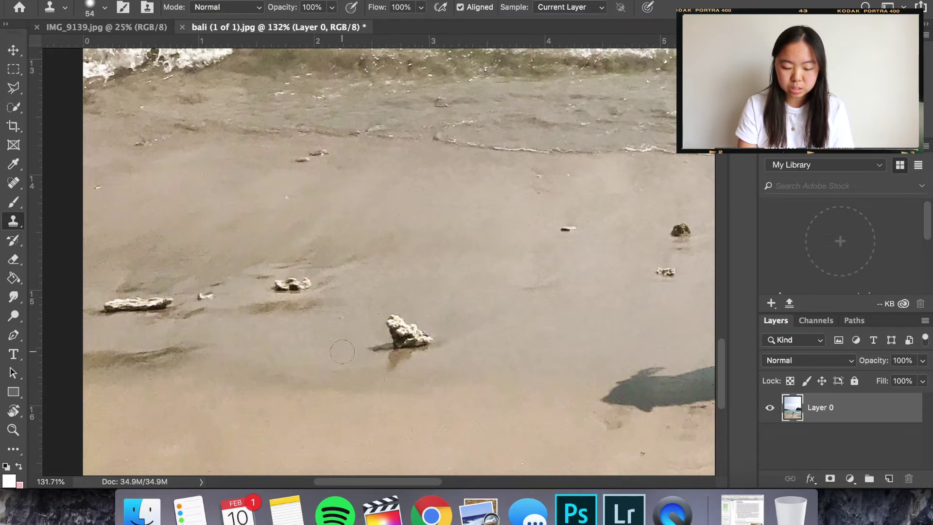
alt+click(371, 353)
mouse_move(376, 350)
mouse_down()
mouse_move(392, 360)
mouse_move(389, 319)
mouse_move(399, 345)
mouse_move(423, 340)
mouse_move(412, 329)
mouse_move(439, 348)
mouse_up()
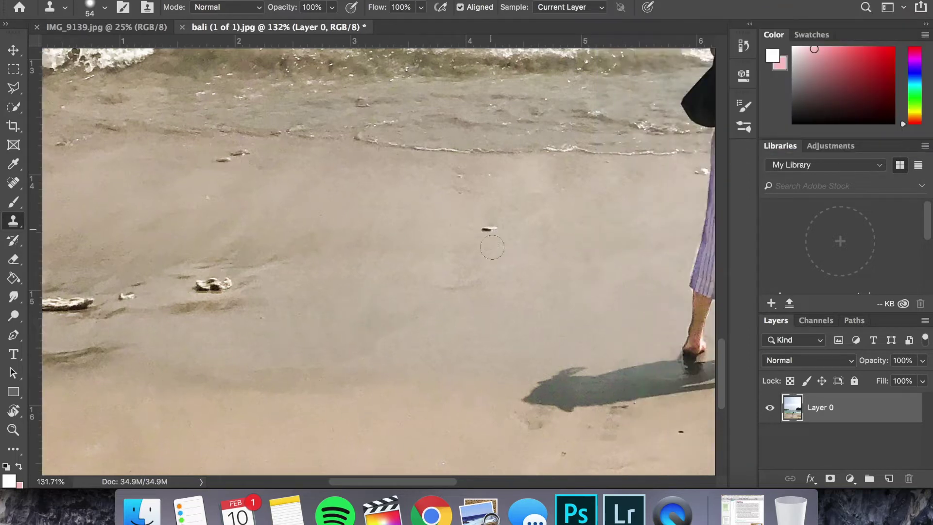
Clone sand over the remaining stones and debris on the beach left of the woman
scroll(502, 174, left, 10)
mouse_move(536, 295)
mouse_down()
mouse_move(331, 325)
mouse_move(389, 376)
mouse_up()
right_click(389, 376)
key(Escape)
key(super+minus)
key(super+minus)
key(super+minus)
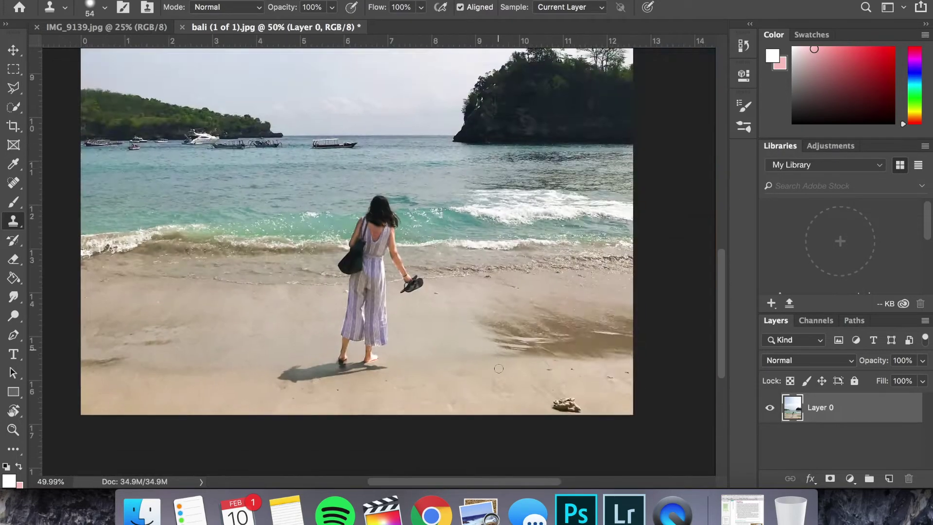
scroll(498, 368, up, 4)
scroll(407, 362, down, 5)
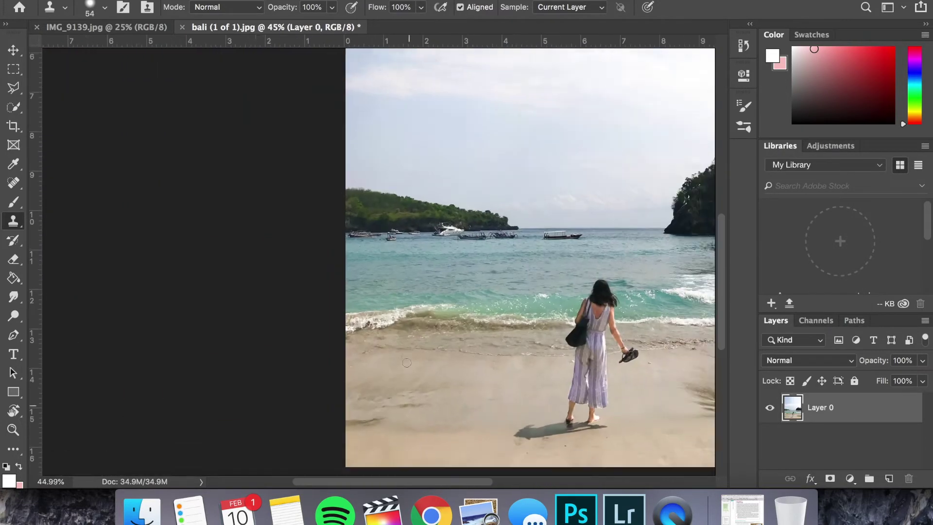
scroll(407, 362, down, 3)
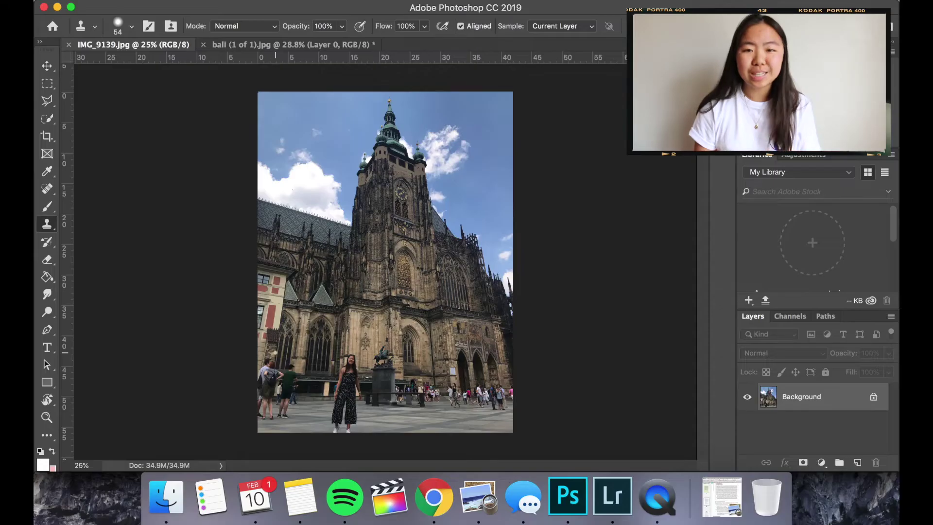
Set the Clone Stamp brush to 73 px with 32% hardness for retouching the tourists beside the cathedral
scroll(384, 262, up, 3)
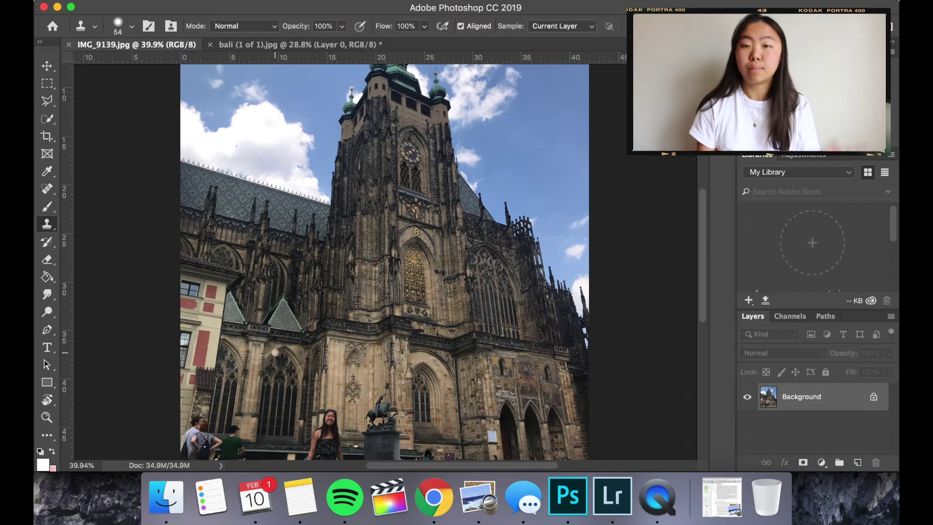
scroll(275, 352, down, 5)
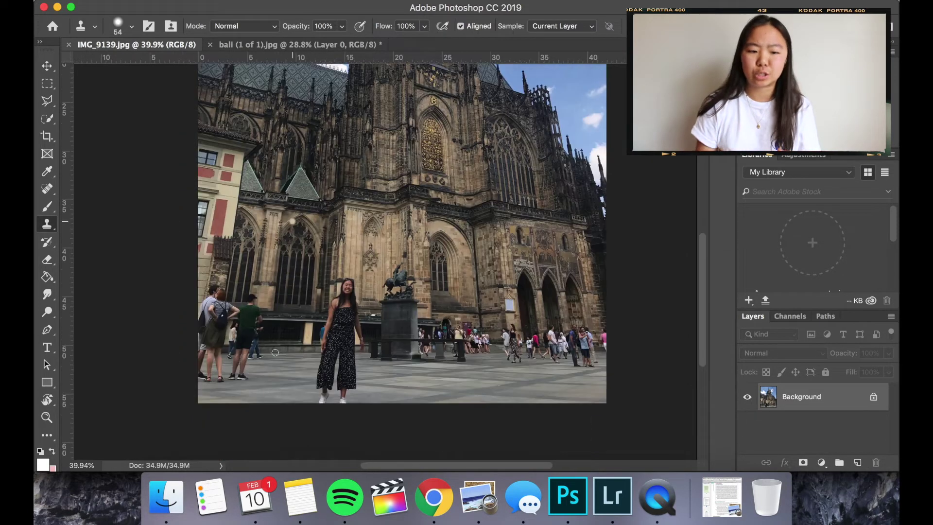
scroll(236, 249, up, 4)
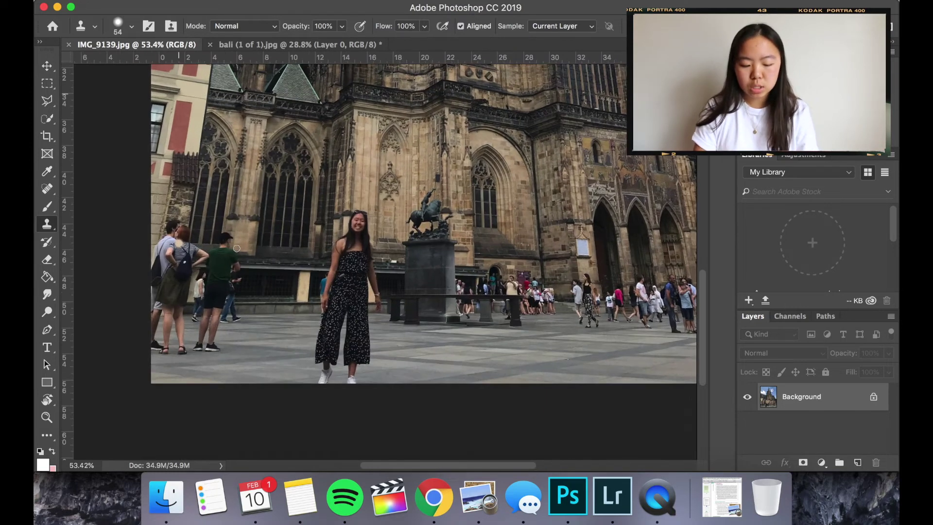
scroll(236, 249, up, 3)
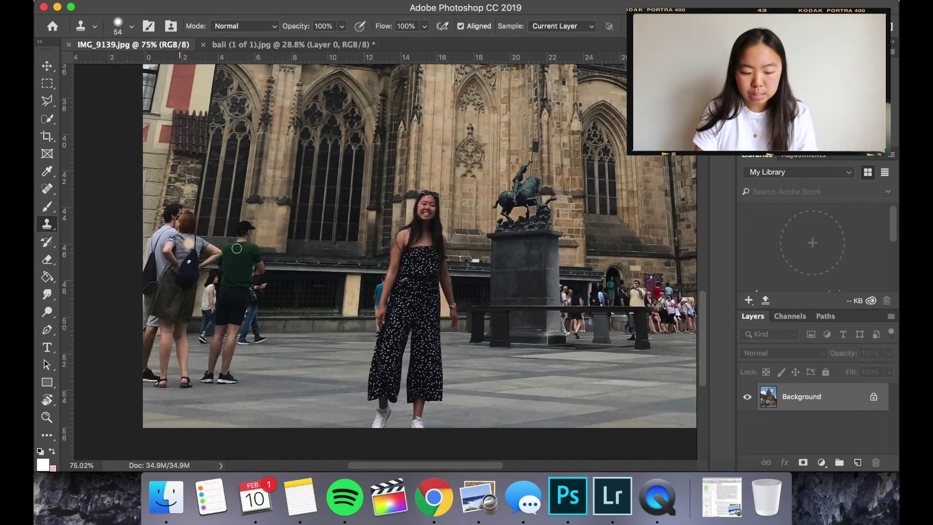
scroll(368, 228, up, 1)
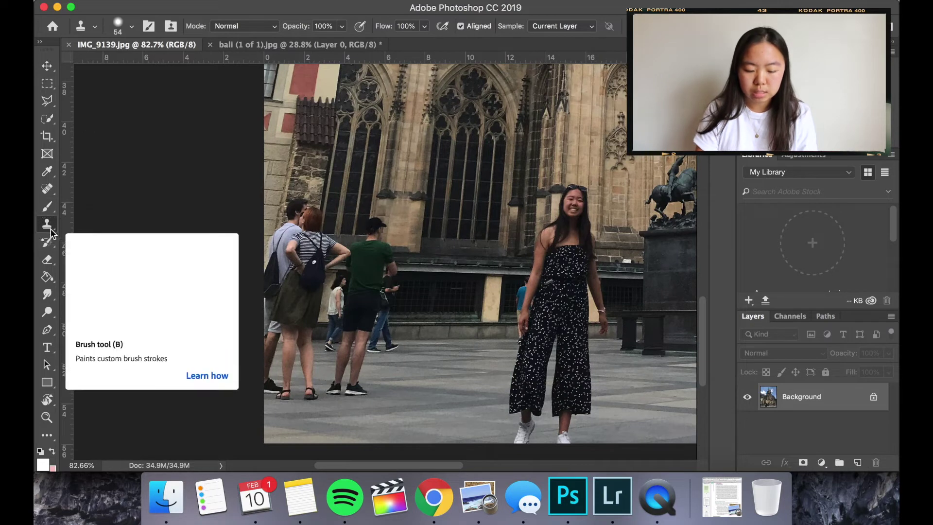
click(127, 25)
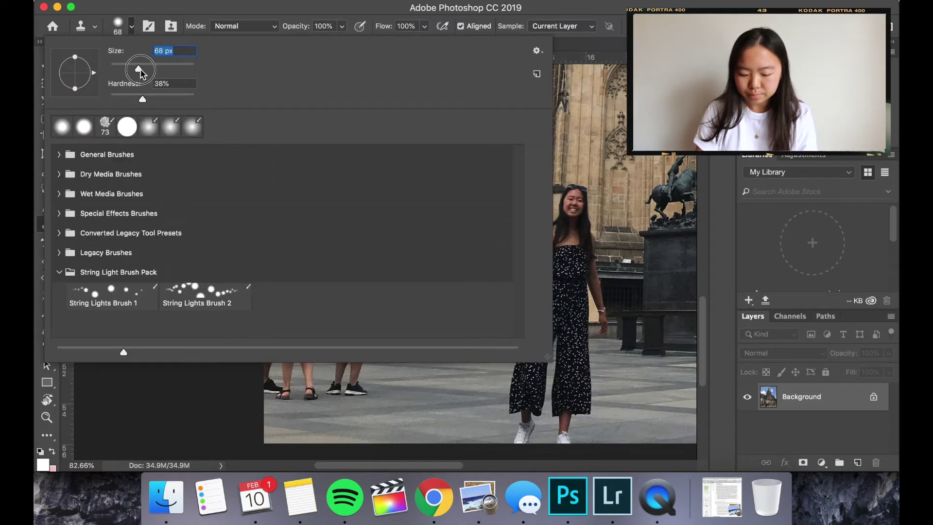
drag(138, 68, 141, 68)
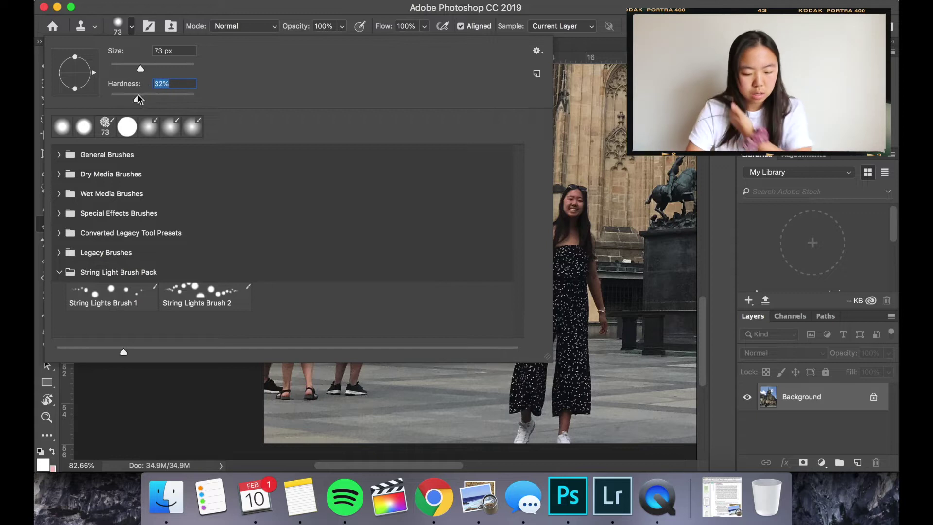
key(Return)
Reduce the Clone Stamp brush size to 47 px for working around the head of the man in the green shirt
scroll(350, 301, up, 1)
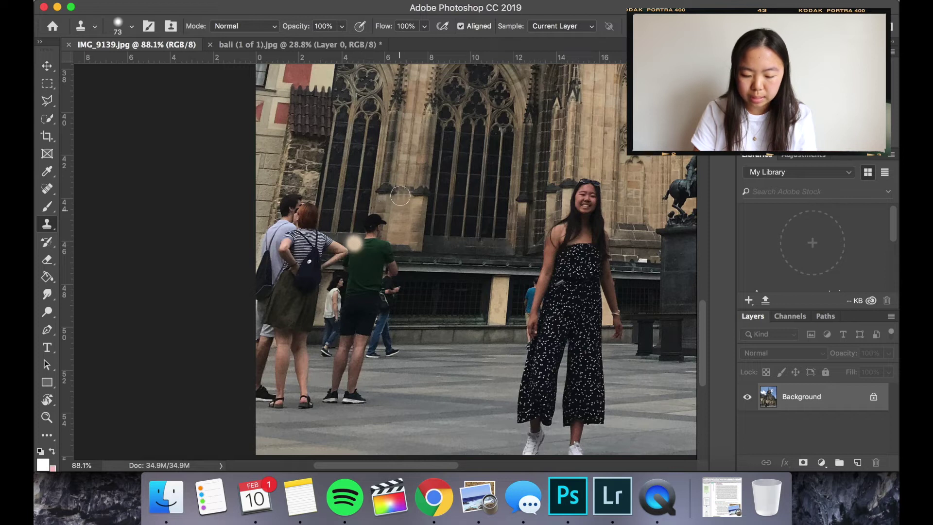
scroll(400, 196, up, 5)
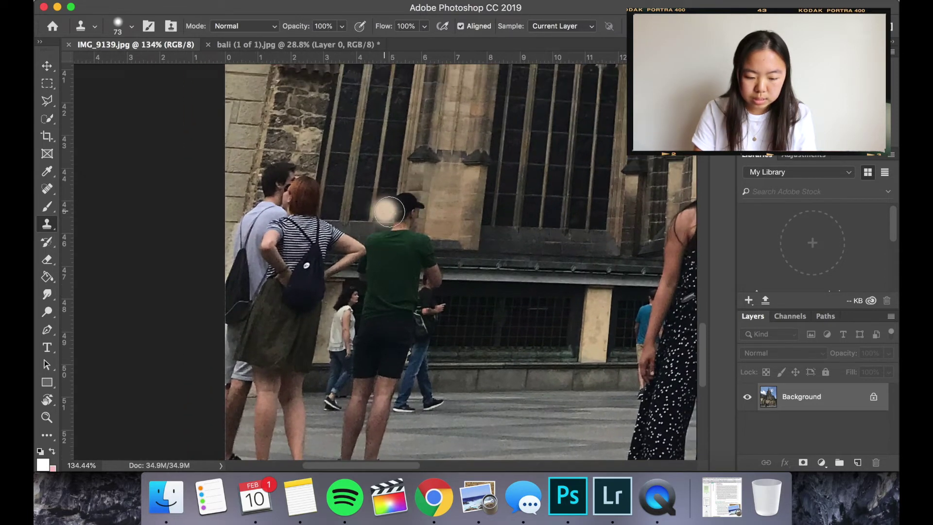
scroll(427, 202, up, 4)
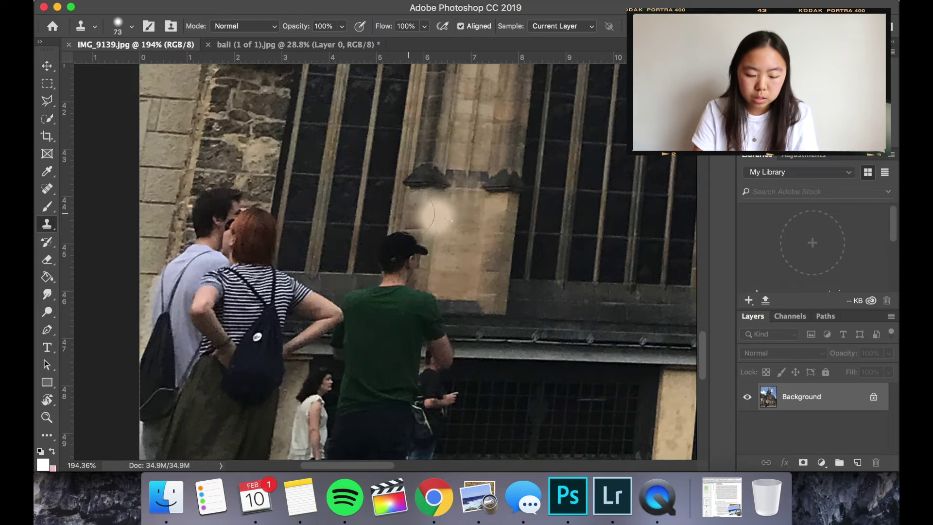
click(131, 26)
drag(142, 63, 138, 70)
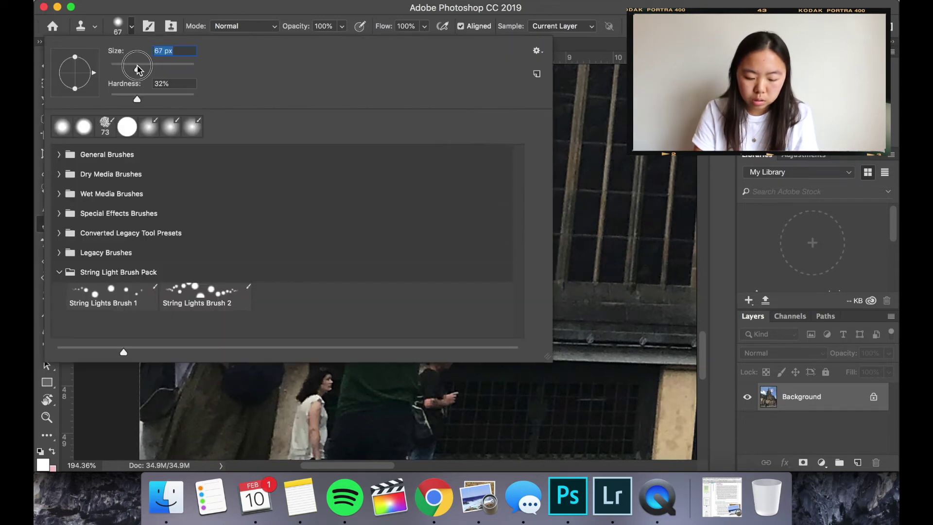
click(132, 27)
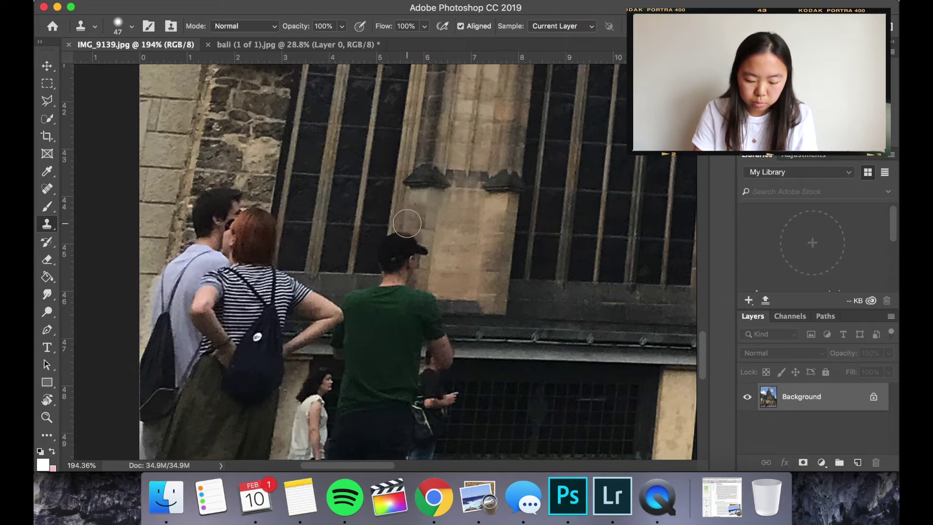
Clone the surrounding cathedral wall, window and ledge over the head and shoulders of the man in the green shirt
mouse_move(404, 239)
mouse_down()
mouse_move(418, 252)
mouse_move(383, 243)
mouse_up()
right_click(389, 210)
key(Escape)
scroll(333, 193, down, 3)
mouse_move(333, 194)
mouse_down()
mouse_move(461, 227)
mouse_move(398, 210)
mouse_move(396, 255)
mouse_move(350, 253)
mouse_move(379, 229)
mouse_move(340, 221)
mouse_move(373, 215)
mouse_move(404, 270)
mouse_move(308, 254)
mouse_move(348, 223)
mouse_up()
scroll(347, 223, down, 10)
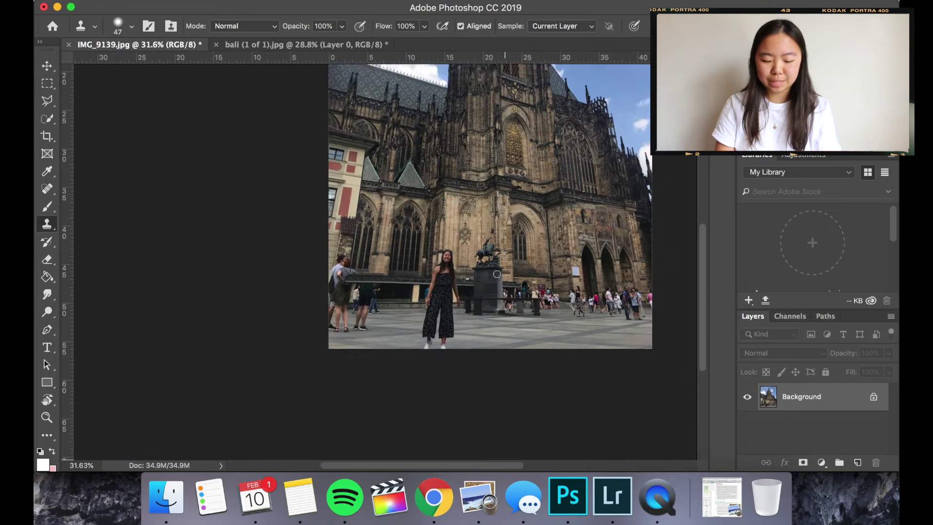